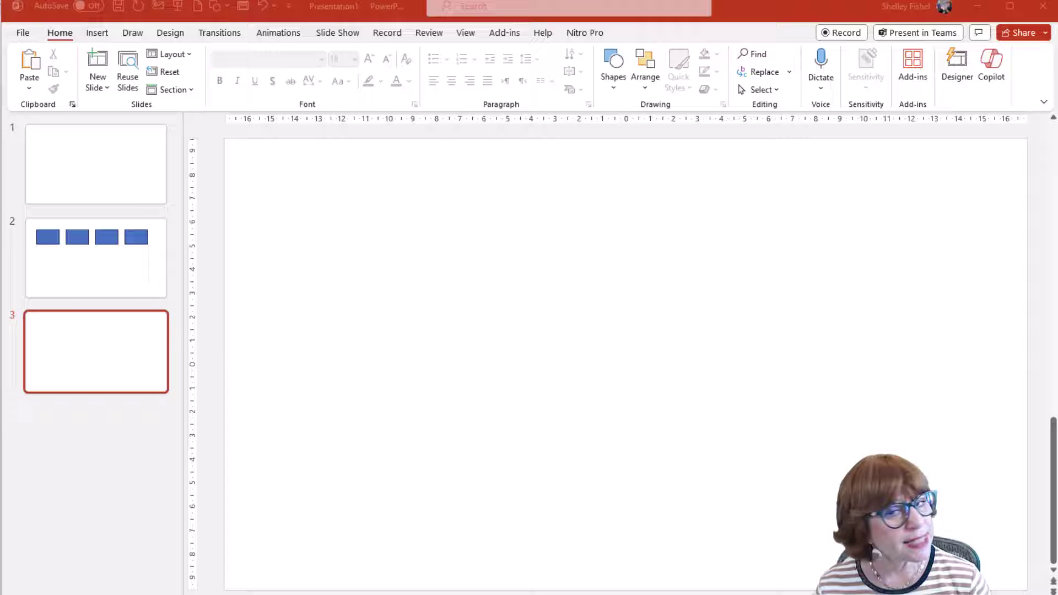
Draw a trial rectangle near the top-left of slide 3, then delete it
click(342, 456)
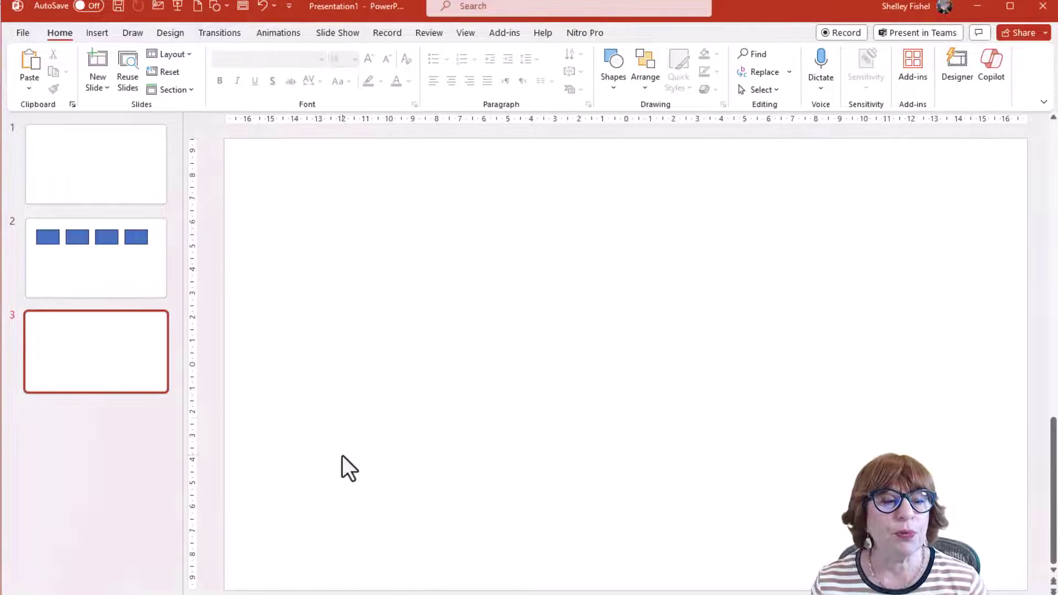
click(99, 34)
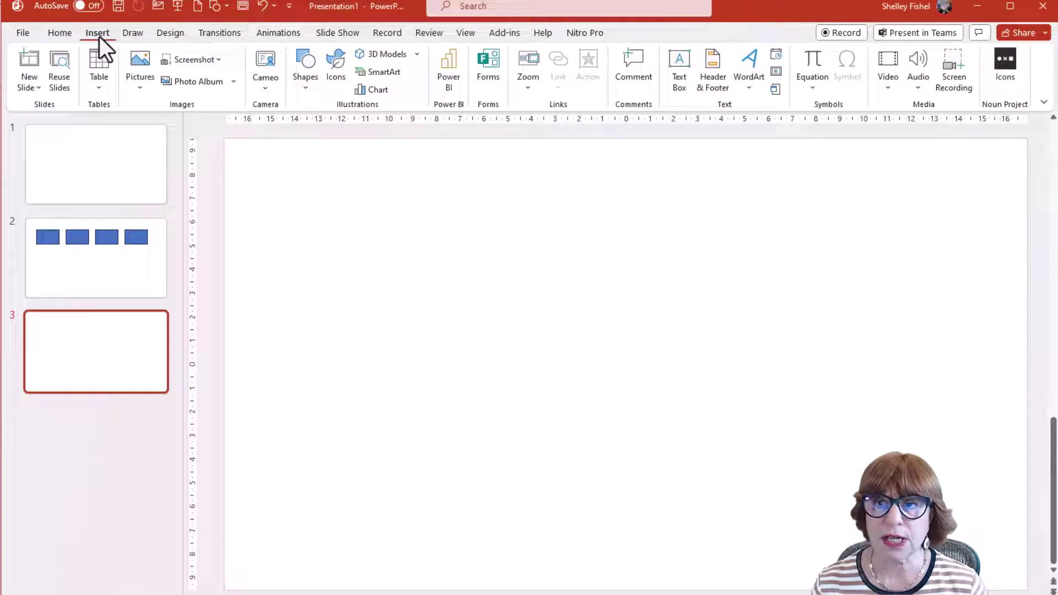
click(309, 88)
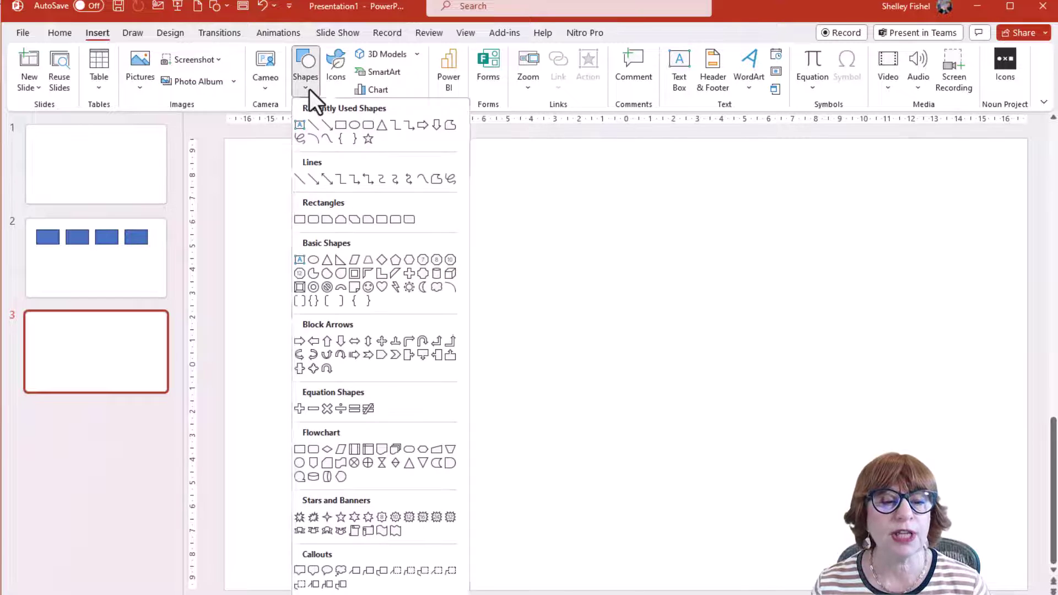
click(342, 127)
drag(294, 196, 385, 275)
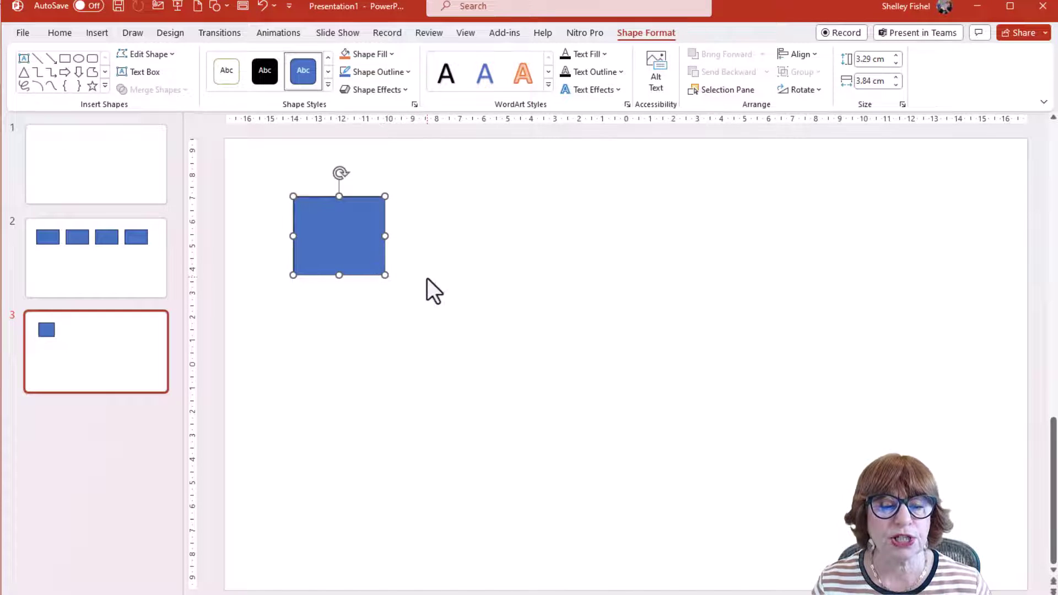
key(Delete)
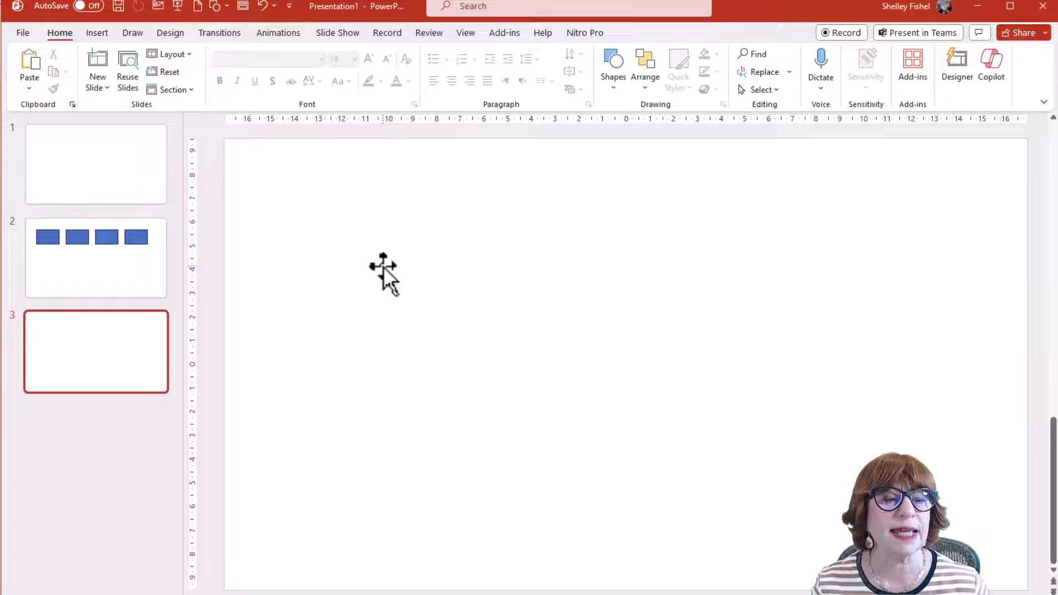
Redraw it as a 3.98 cm blue square near the slide's top-left
click(93, 32)
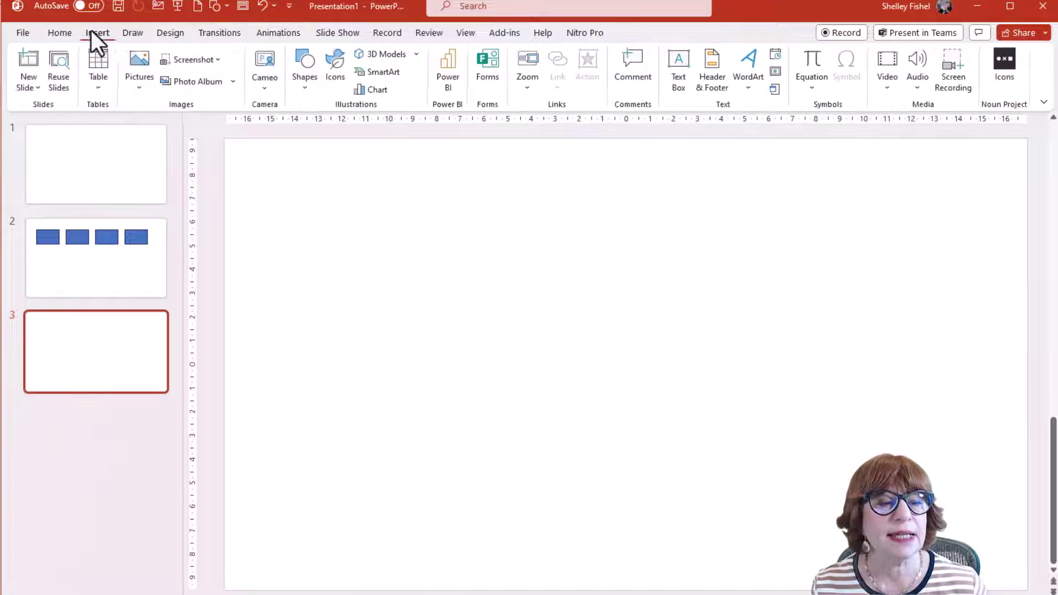
click(311, 82)
click(340, 125)
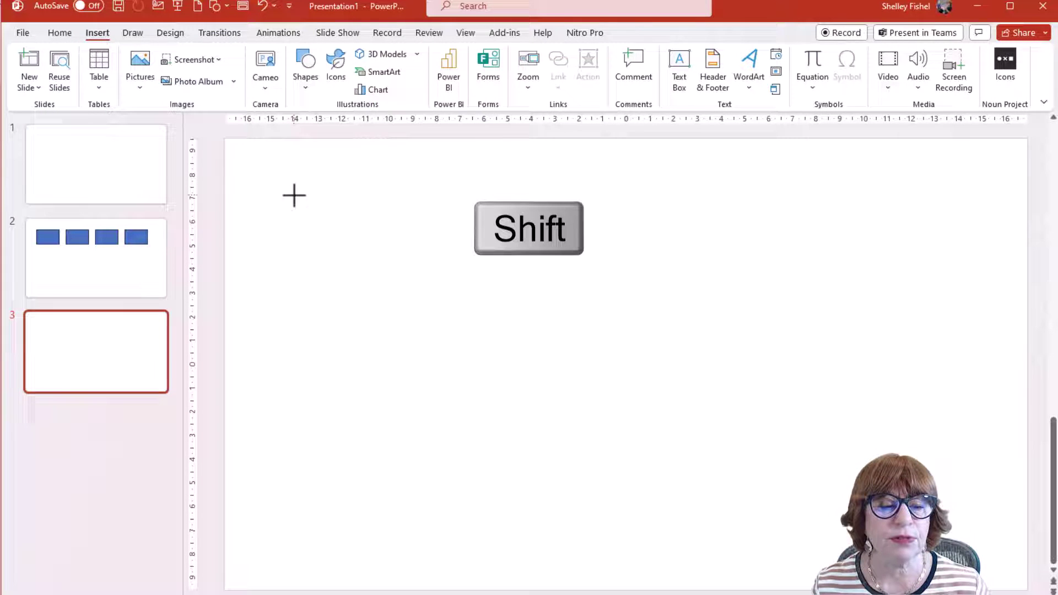
drag(293, 196, 361, 291)
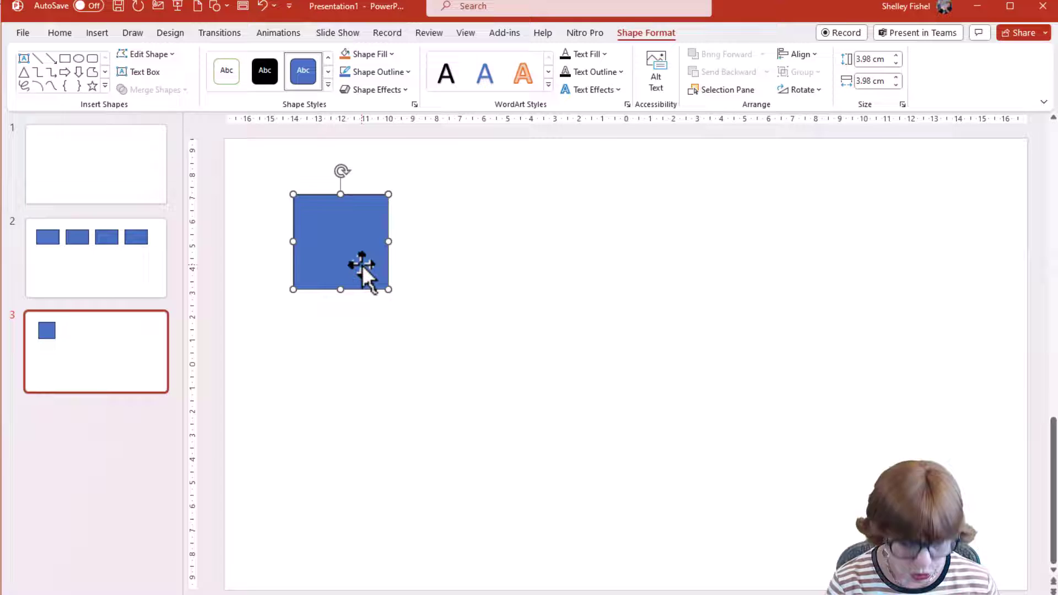
Duplicate the square with Ctrl+D, offset the copy right, and repeat for five evenly spaced squares
key(ctrl+d)
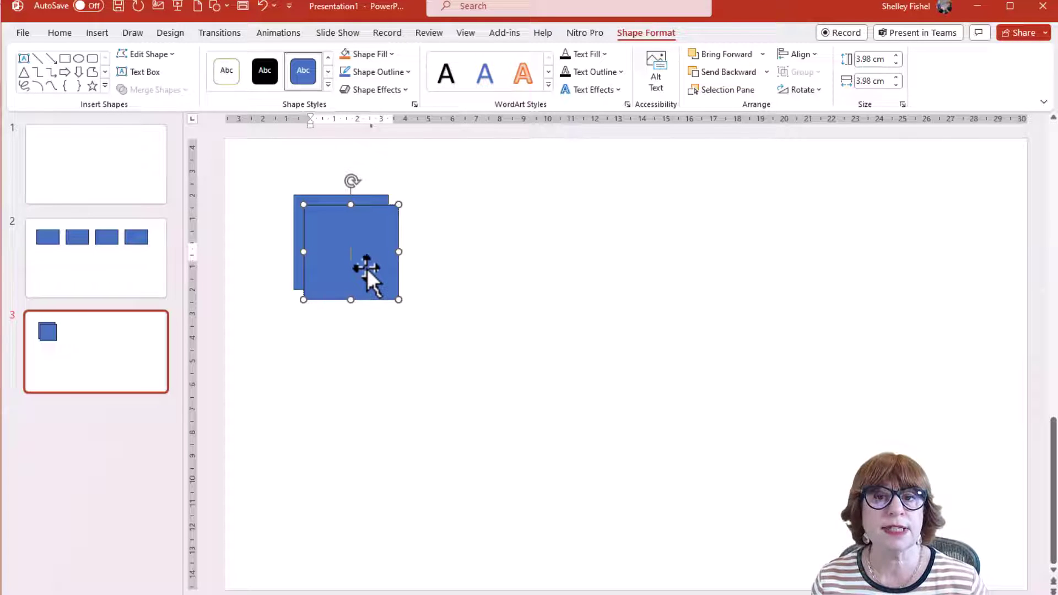
drag(367, 269, 473, 252)
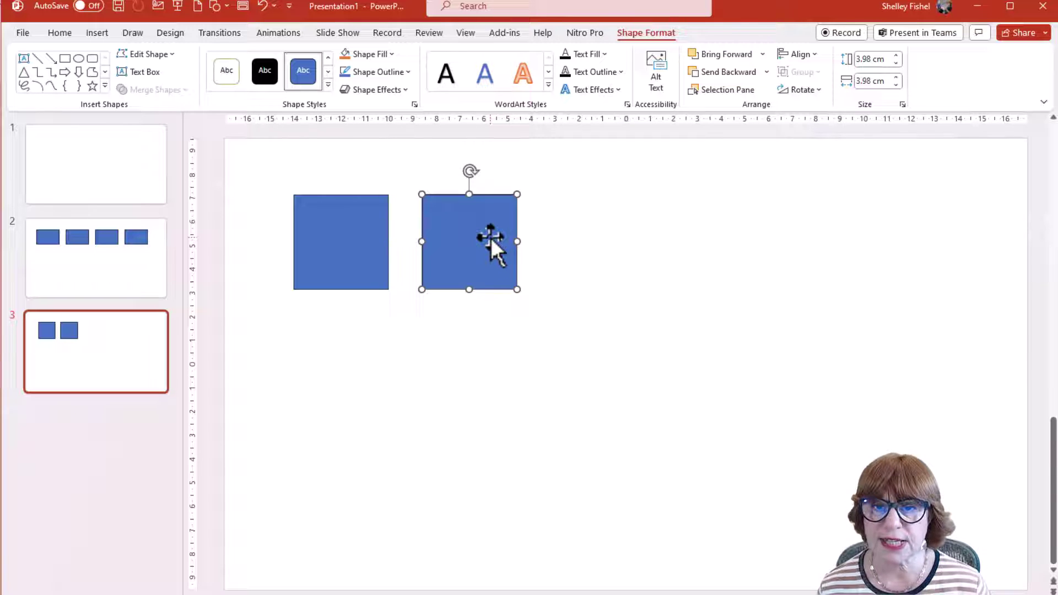
key(ctrl+d)
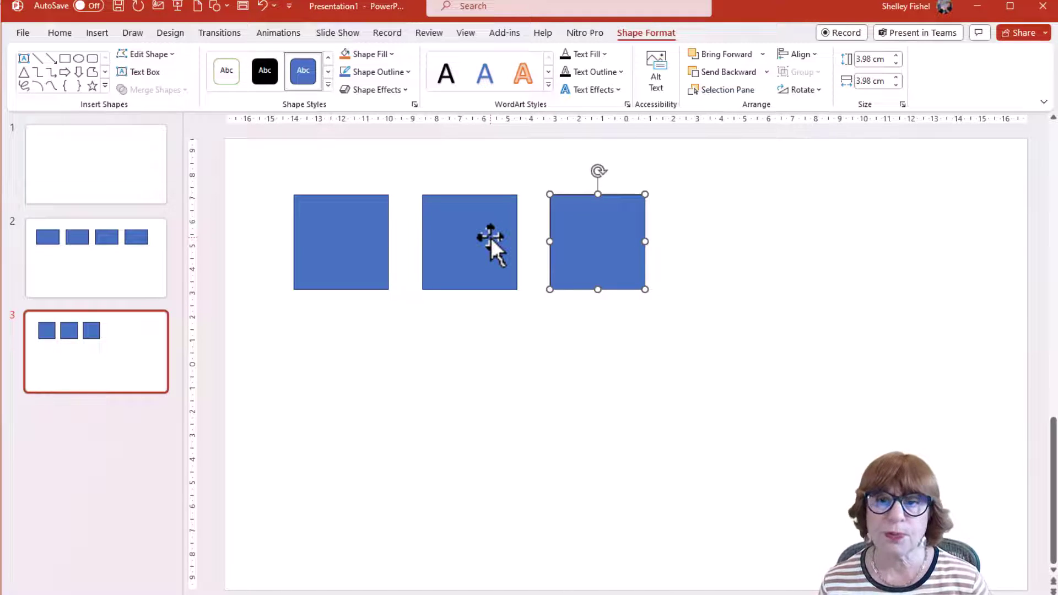
key(ctrl+d)
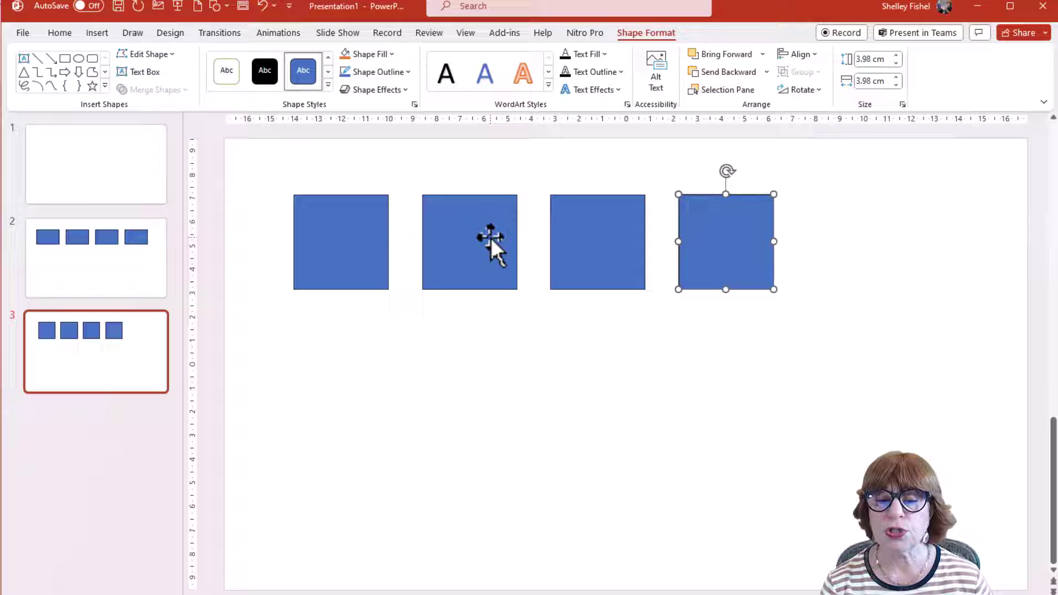
key(ctrl+d)
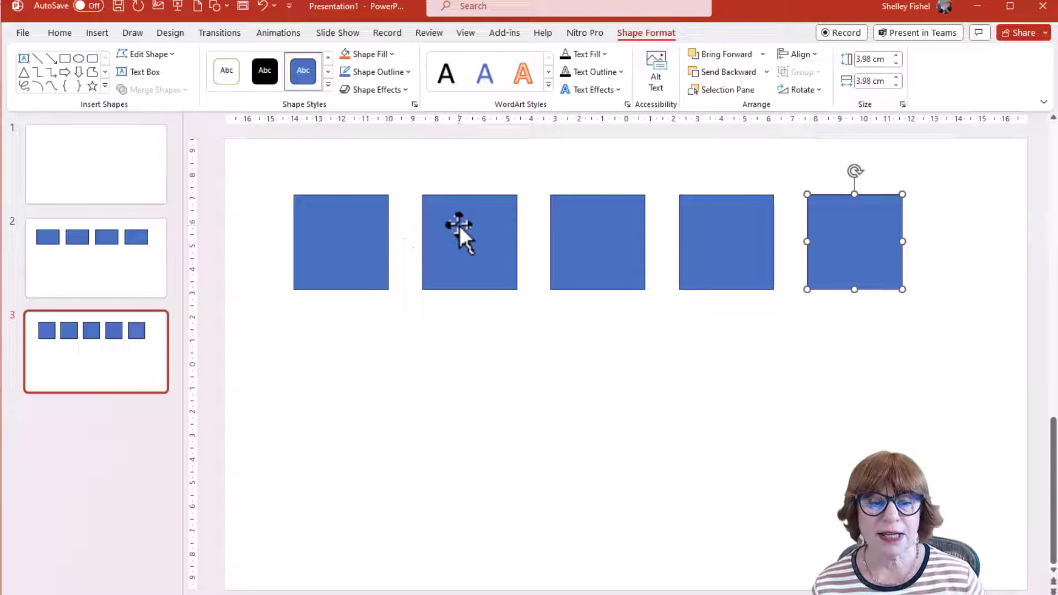
Duplicate all five top-row squares and drop the copied row directly below the first
click(334, 243)
shift+click(462, 253)
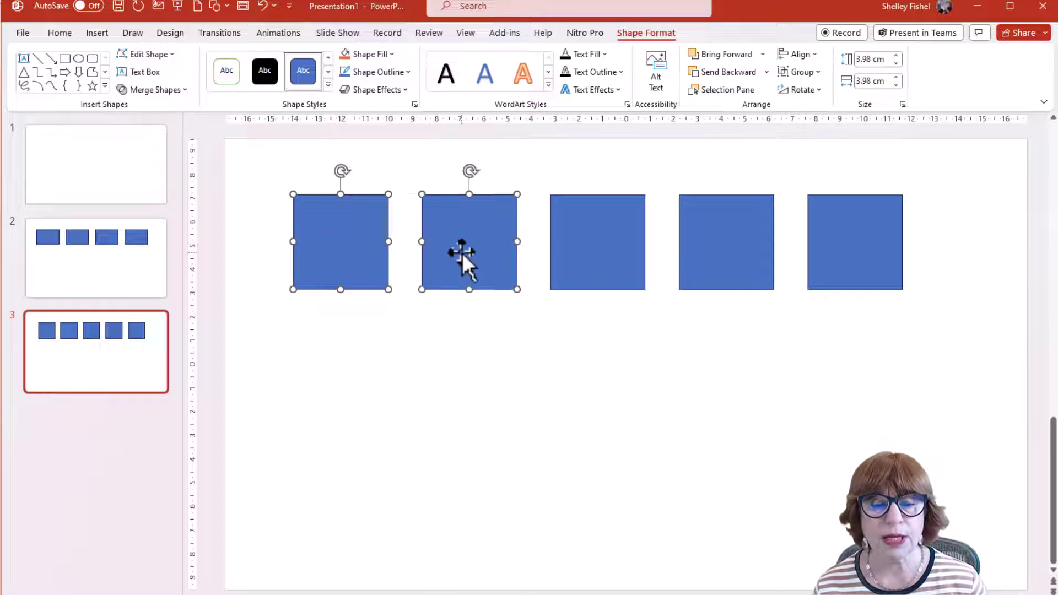
shift+click(580, 252)
shift+click(749, 247)
shift+click(851, 247)
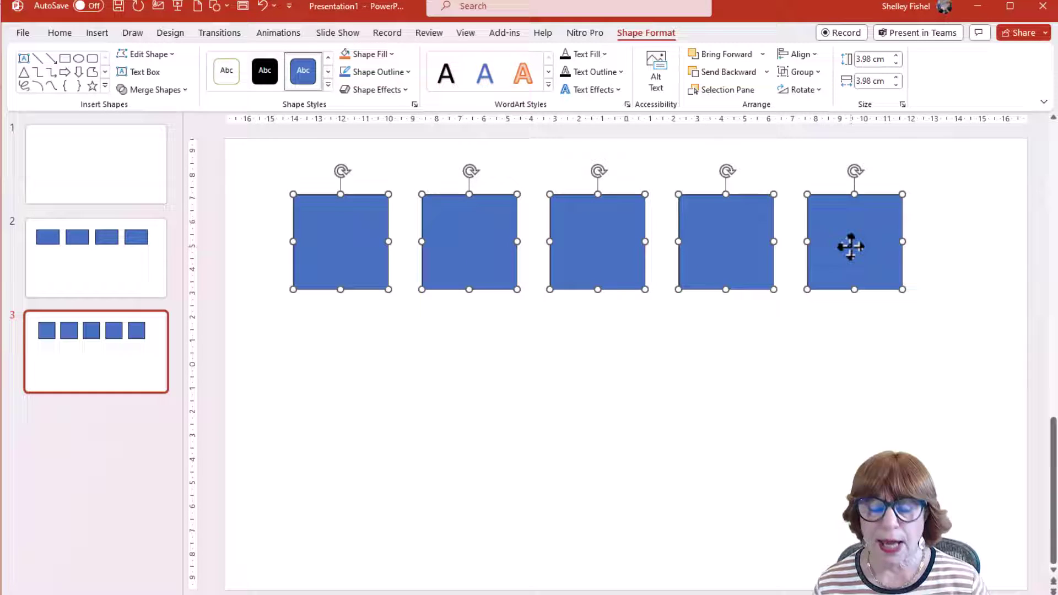
key(ctrl+d)
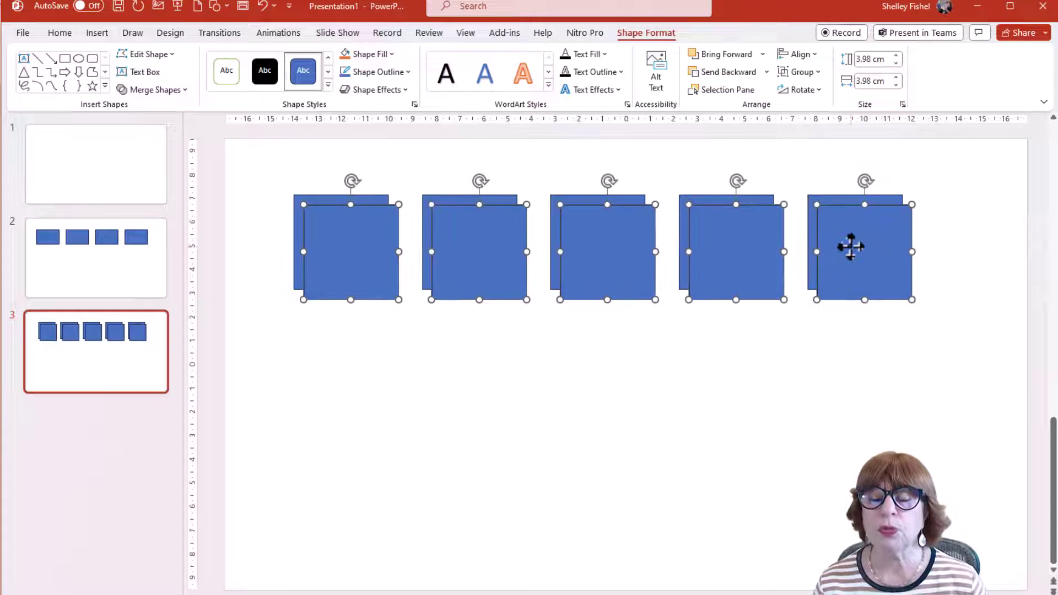
drag(851, 246, 838, 396)
click(982, 416)
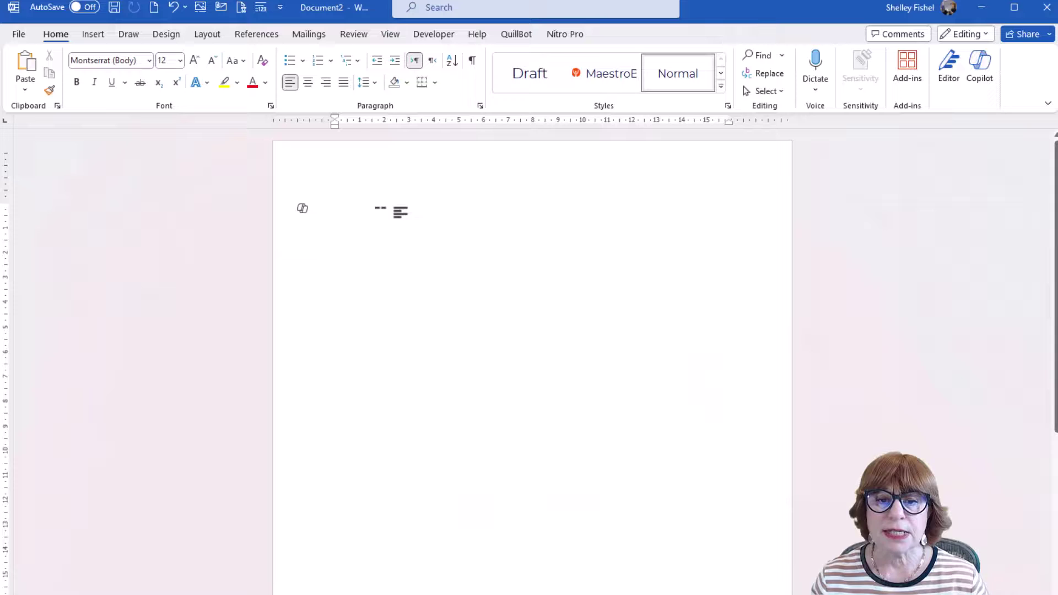
Draw a 2.93 cm yellow circle near the page's top-left and place a duplicate beside it
click(90, 36)
click(200, 84)
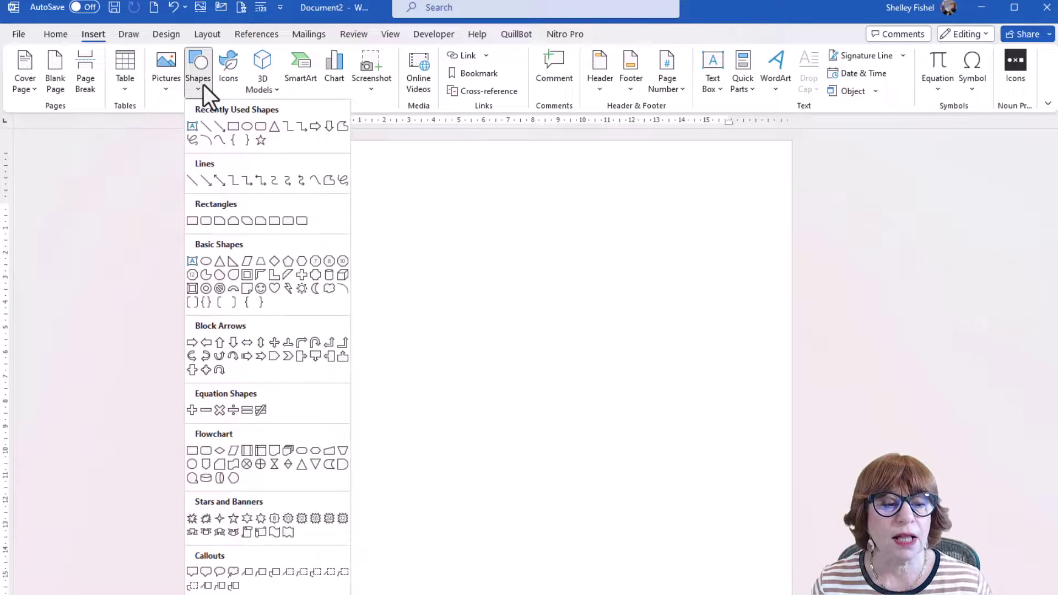
click(247, 127)
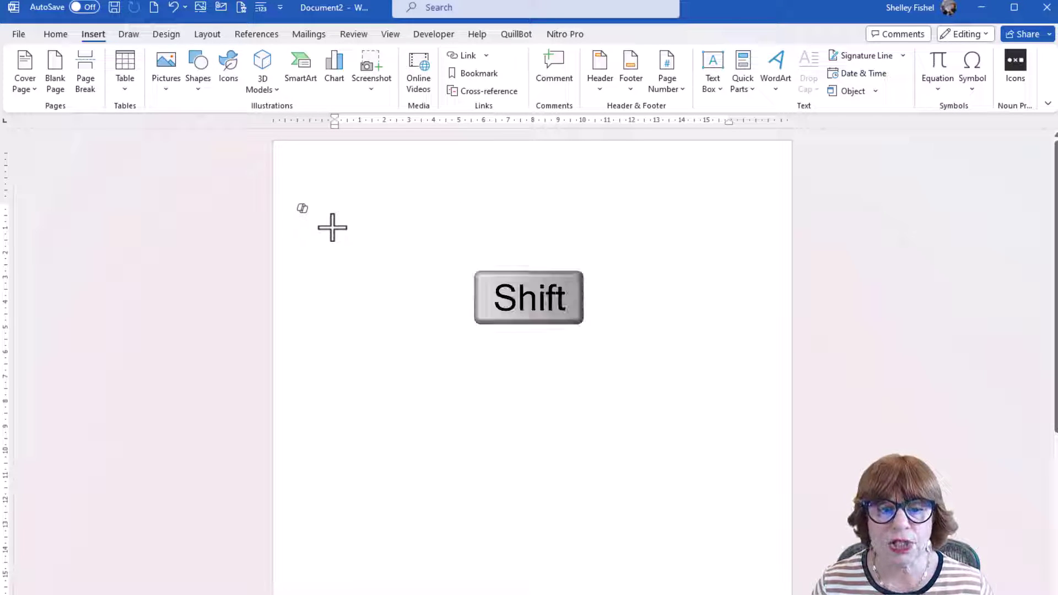
drag(331, 226, 389, 300)
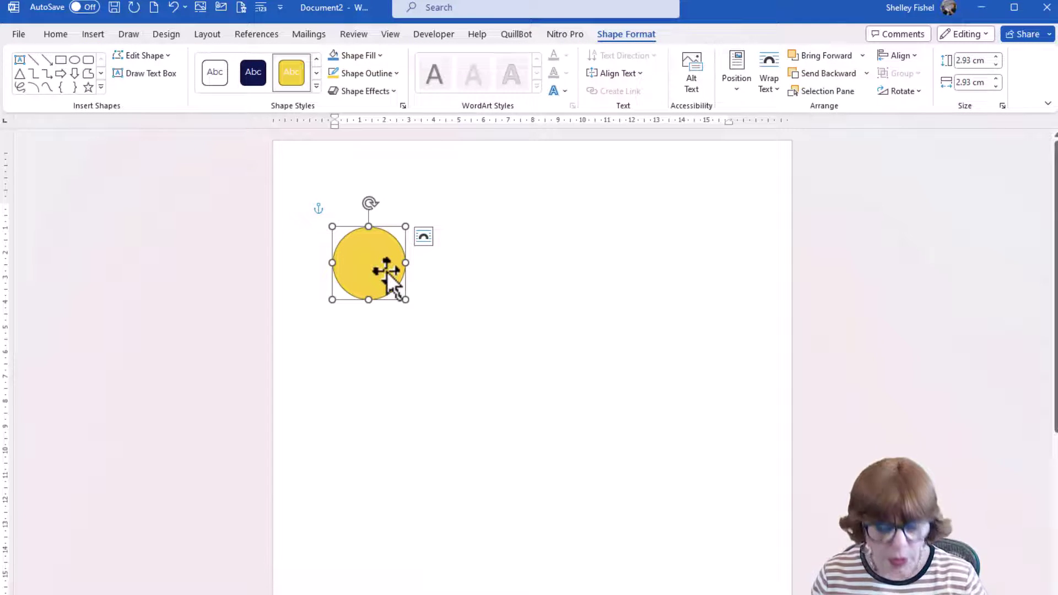
key(ctrl+d)
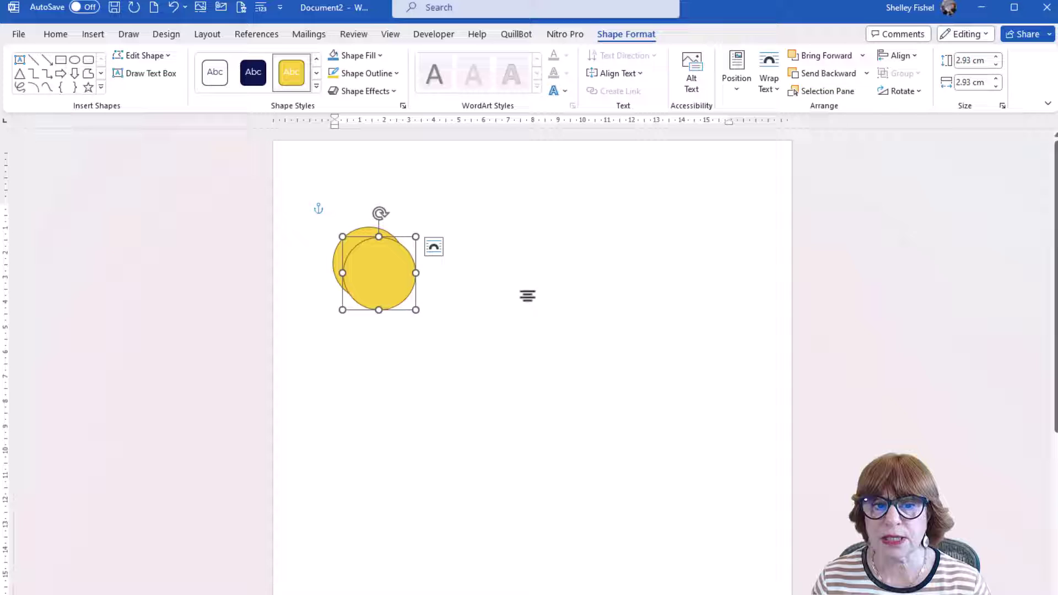
drag(379, 269, 458, 262)
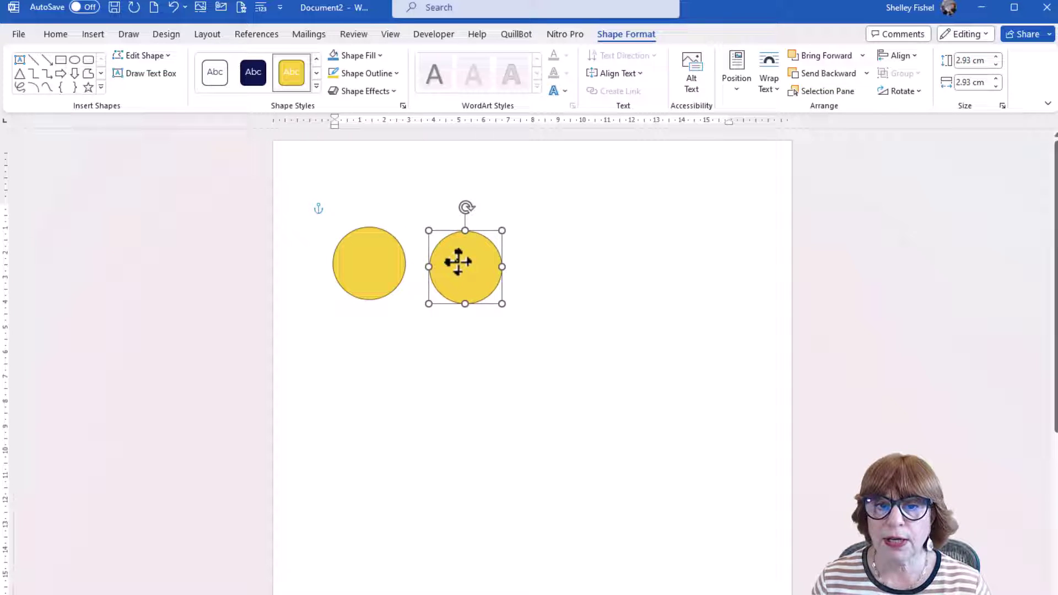
click(395, 33)
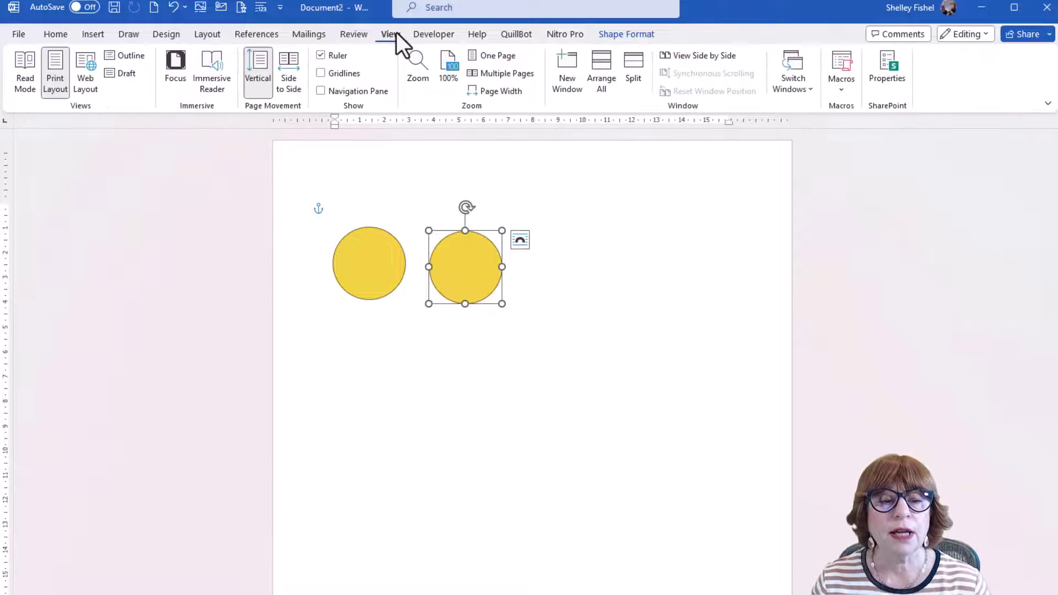
click(345, 73)
click(345, 74)
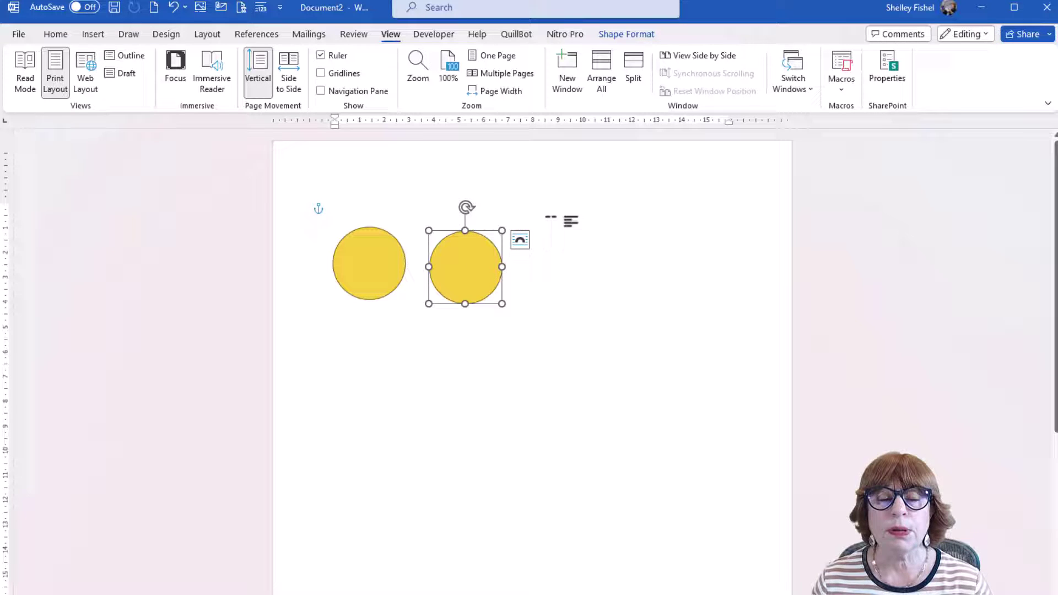
click(100, 36)
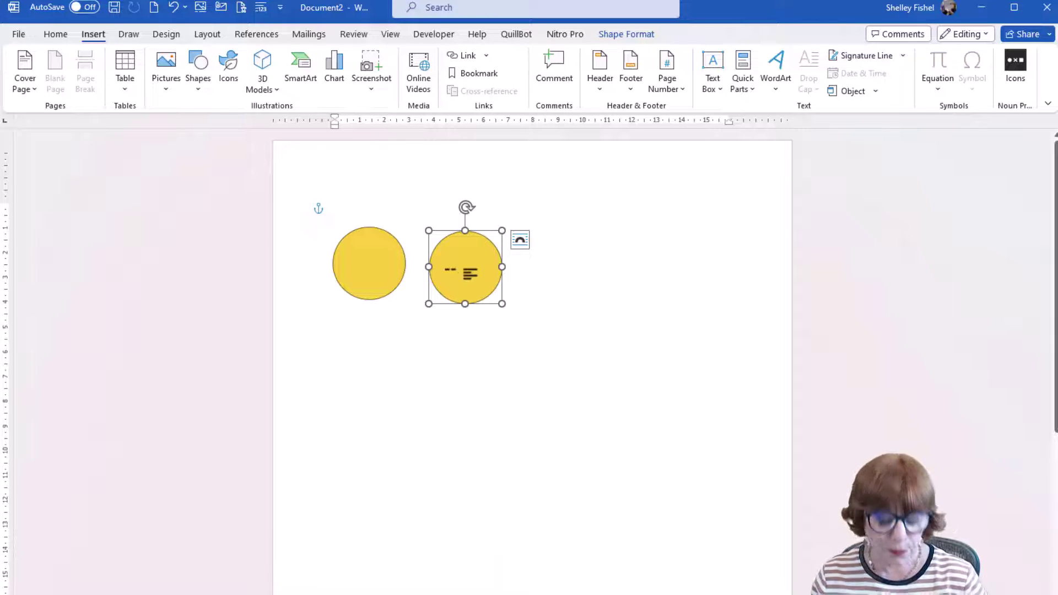
Duplicate another circle to extend the row, then select all four yellow circles
key(ctrl+d)
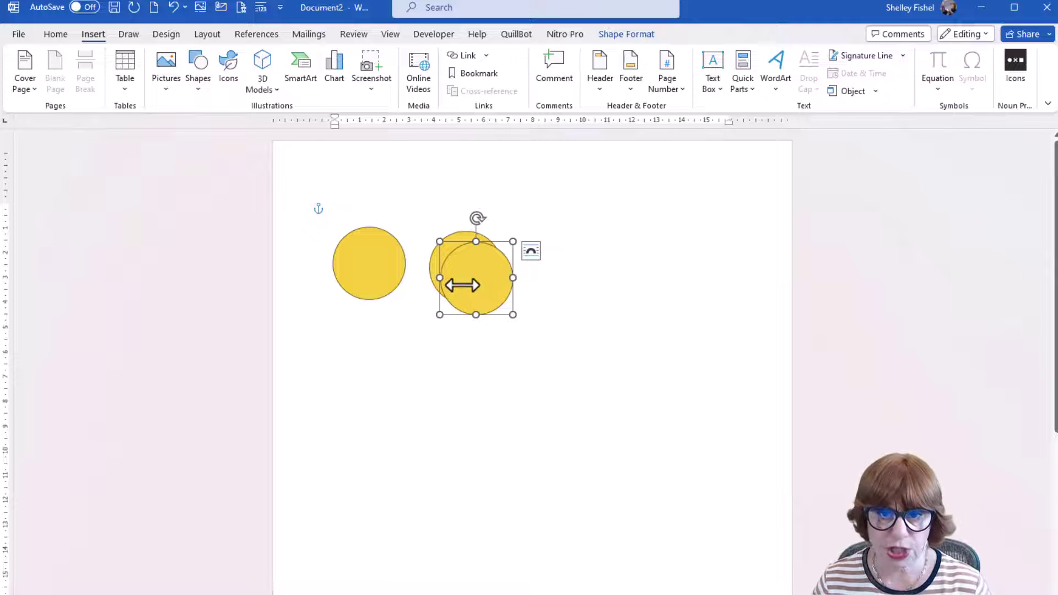
drag(472, 285, 644, 265)
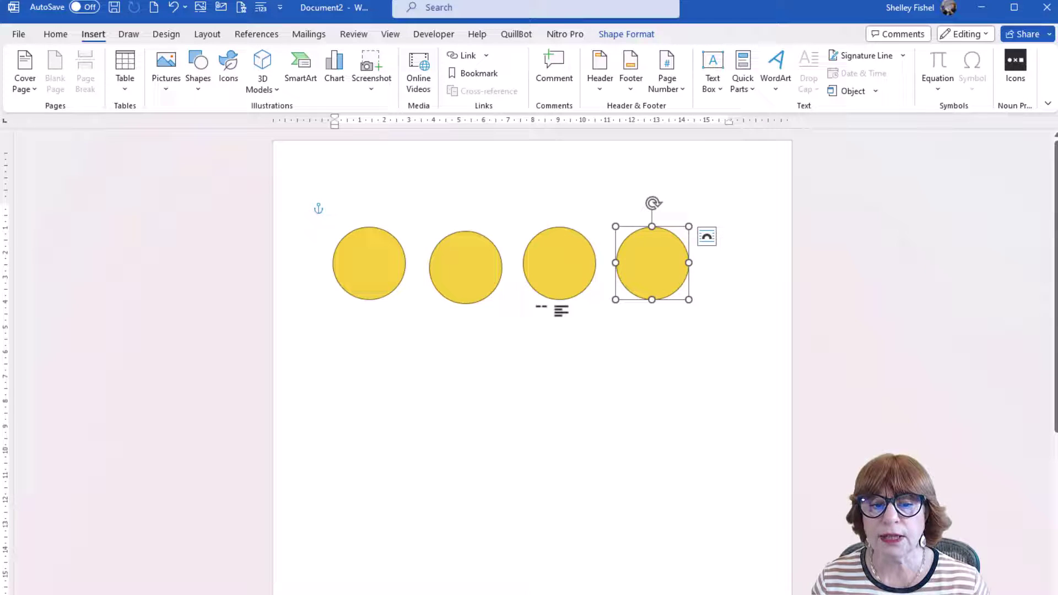
click(367, 280)
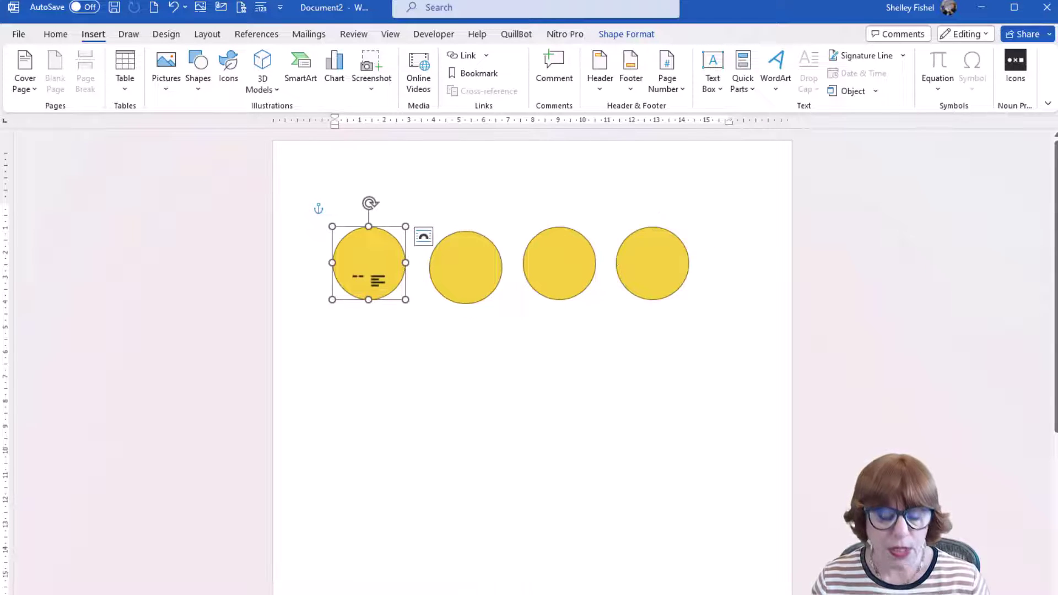
shift+click(495, 277)
shift+click(549, 295)
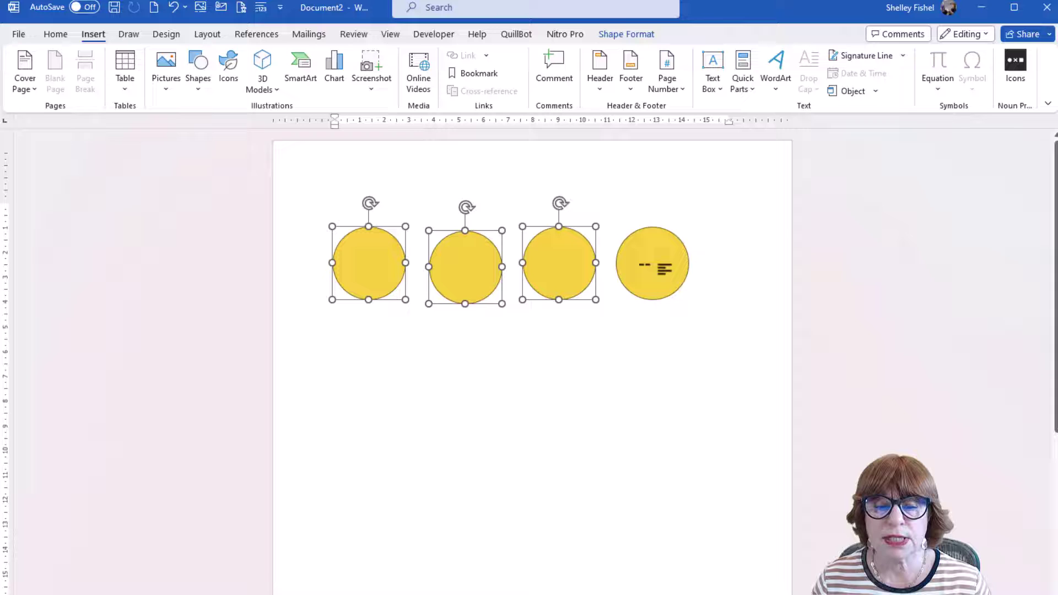
shift+click(661, 269)
Distribute the four yellow circles evenly across horizontally
click(629, 35)
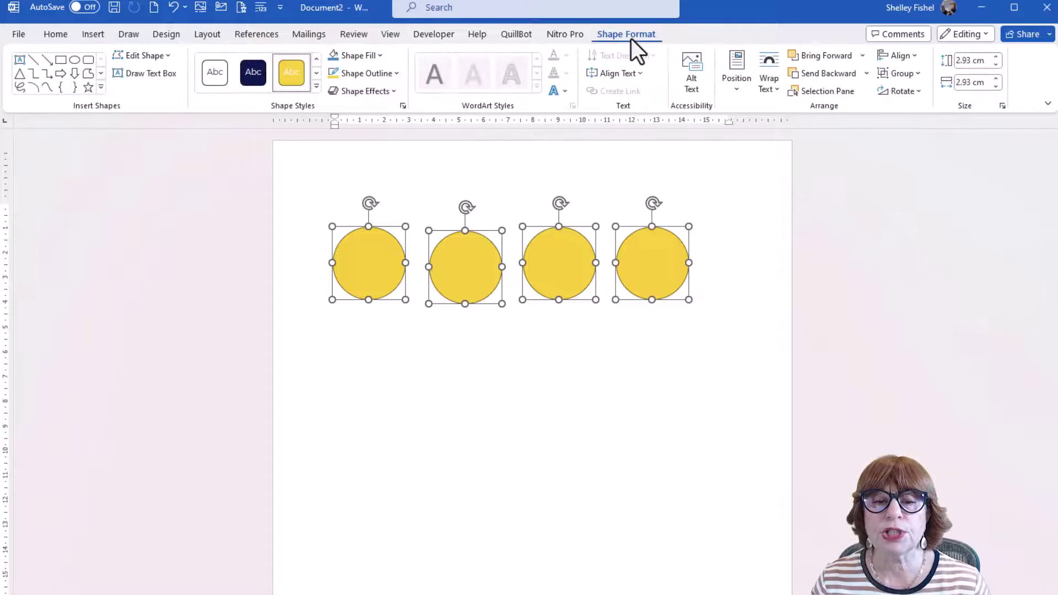
click(897, 54)
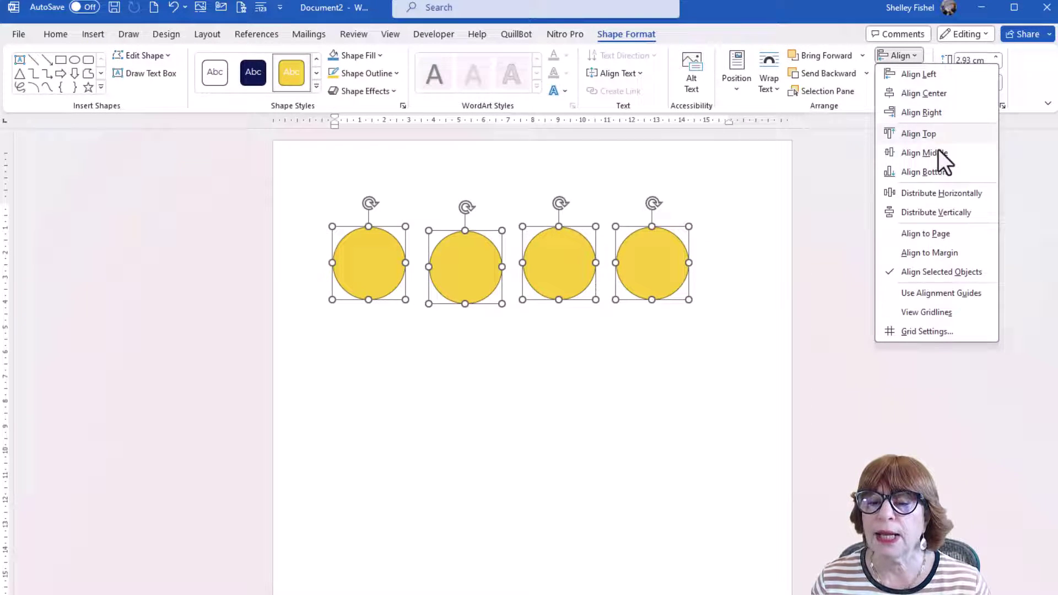
click(933, 194)
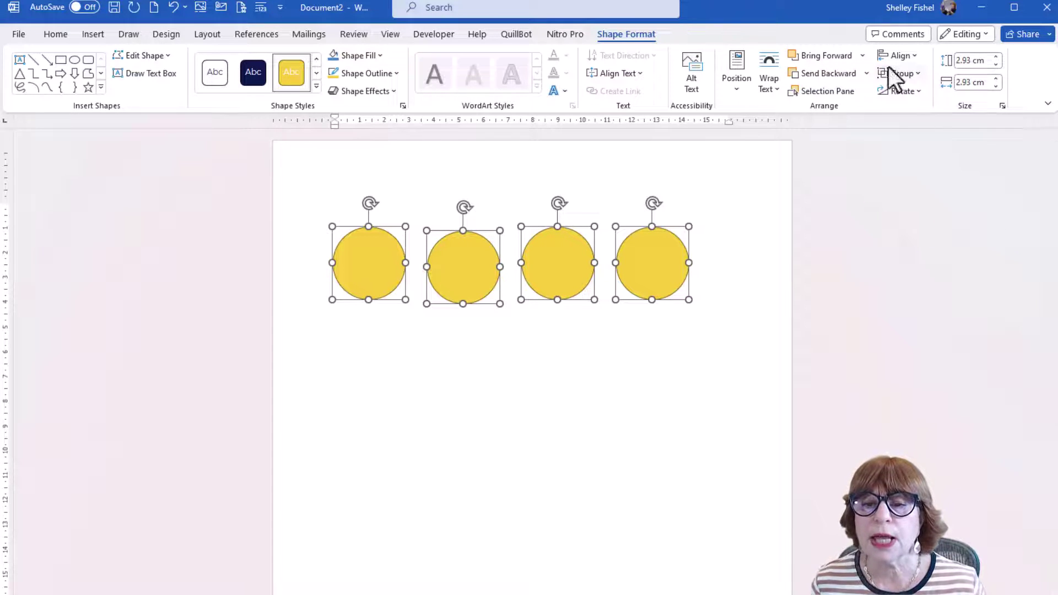
Align the tops of the four circles and deselect them
click(907, 56)
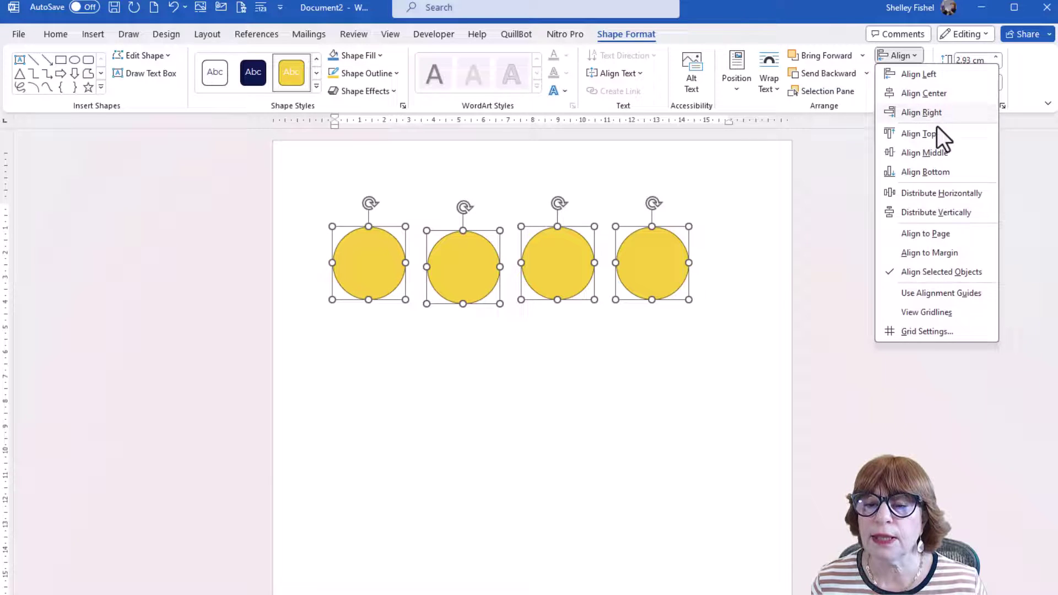
click(919, 134)
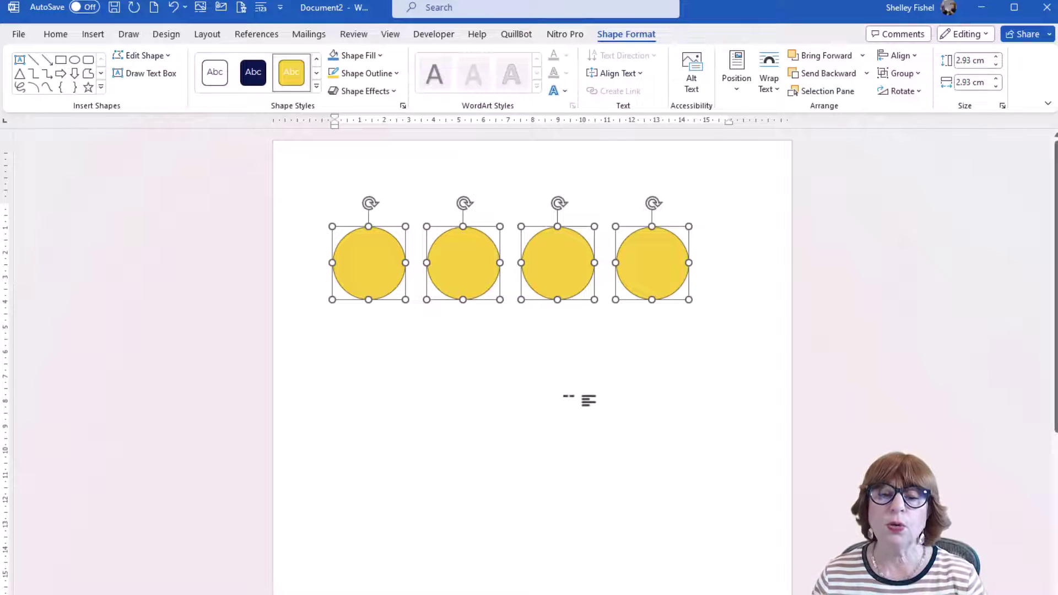
click(568, 396)
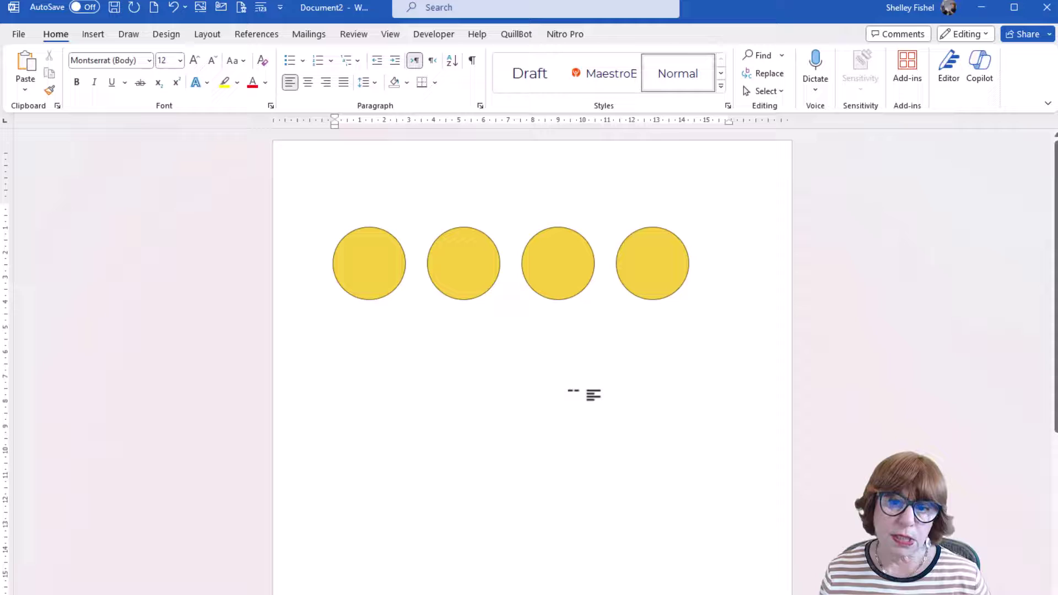